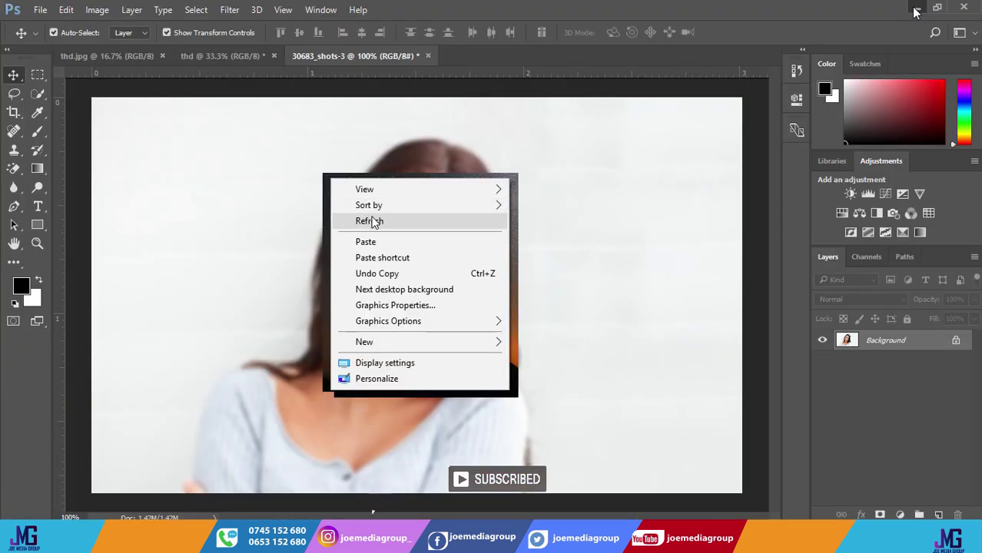
Open the 30683_shots PDF from the desktop in a maximized Foxit Reader window.
{"action": "left_click", "coordinate": [374, 222]}
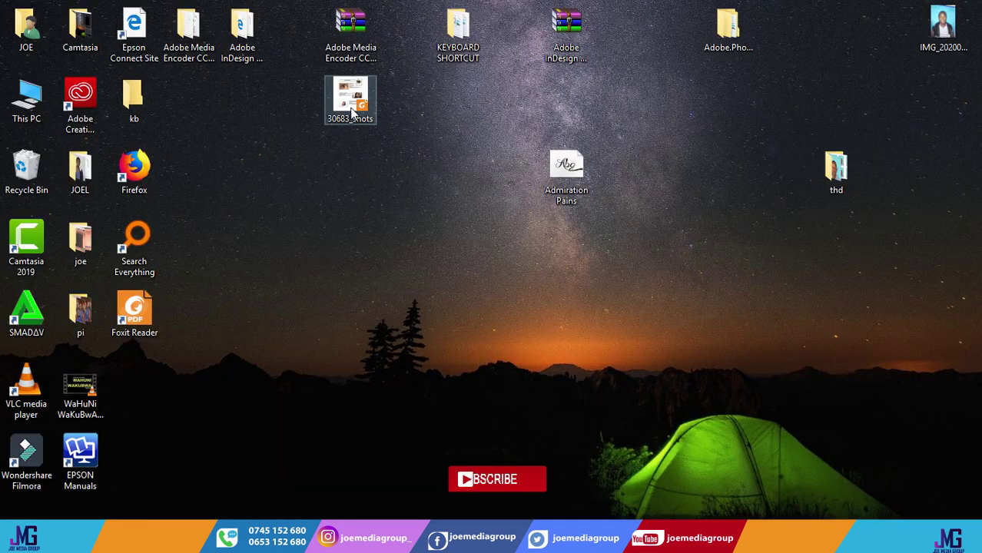
{"action": "double_click", "coordinate": [352, 112]}
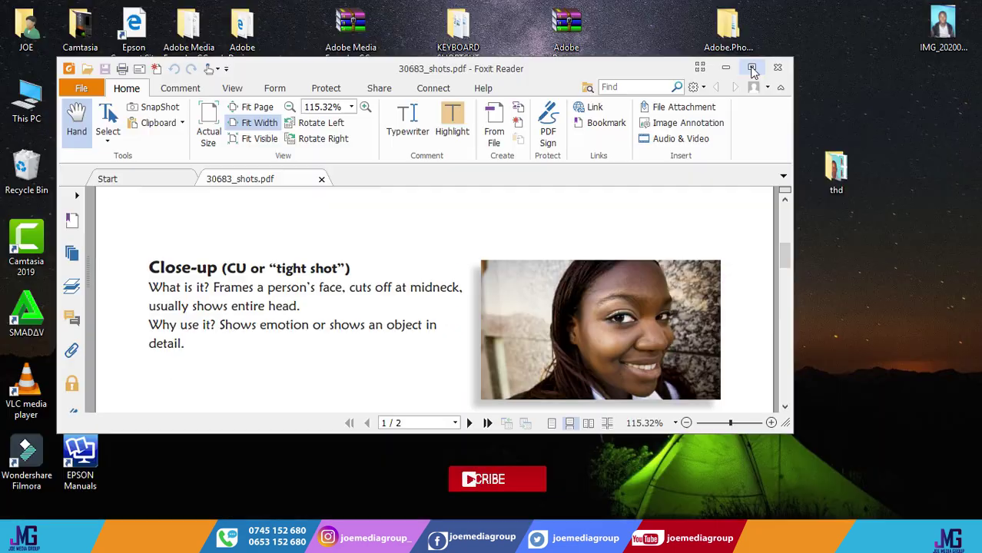
{"action": "left_click", "coordinate": [752, 71]}
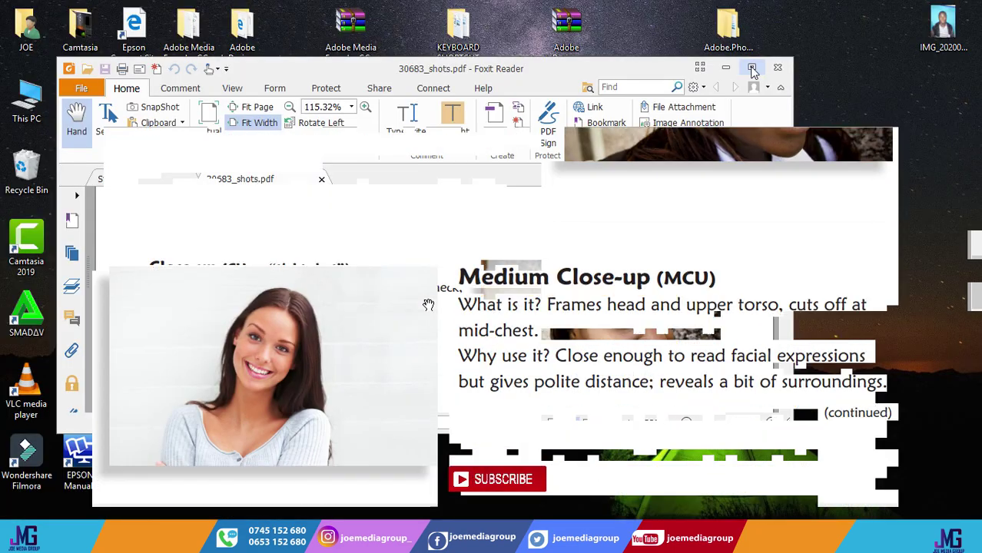
Scroll through the shot-type pages down to the Wide Shot section on page 2.
{"action": "scroll", "coordinate": [422, 298], "scroll_direction": "down", "scroll_amount": 3}
{"action": "scroll", "coordinate": [720, 322], "scroll_direction": "down", "scroll_amount": 1}
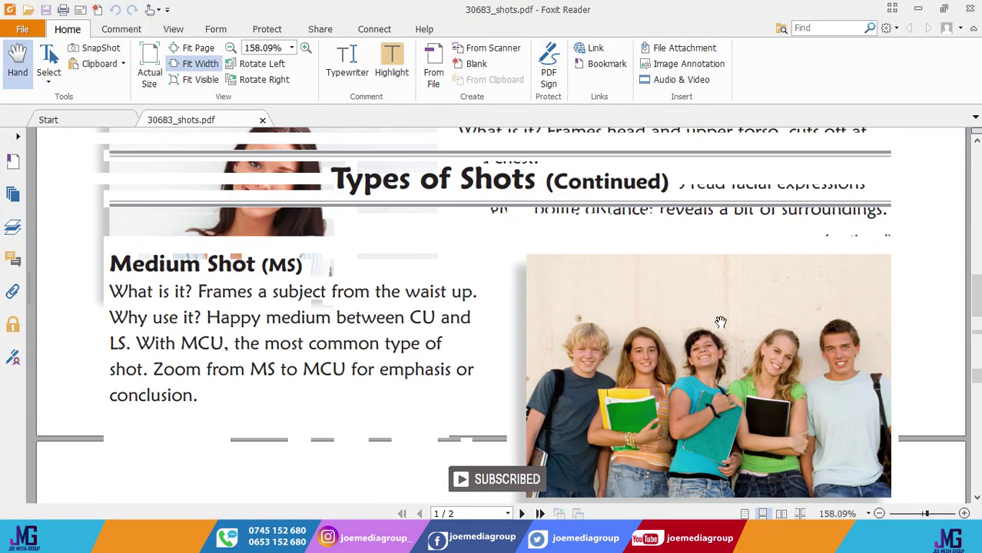
{"action": "scroll", "coordinate": [720, 322], "scroll_direction": "down", "scroll_amount": 2}
{"action": "scroll", "coordinate": [714, 322], "scroll_direction": "down", "scroll_amount": 2}
{"action": "scroll", "coordinate": [708, 324], "scroll_direction": "down", "scroll_amount": 3}
{"action": "scroll", "coordinate": [708, 323], "scroll_direction": "down", "scroll_amount": 3}
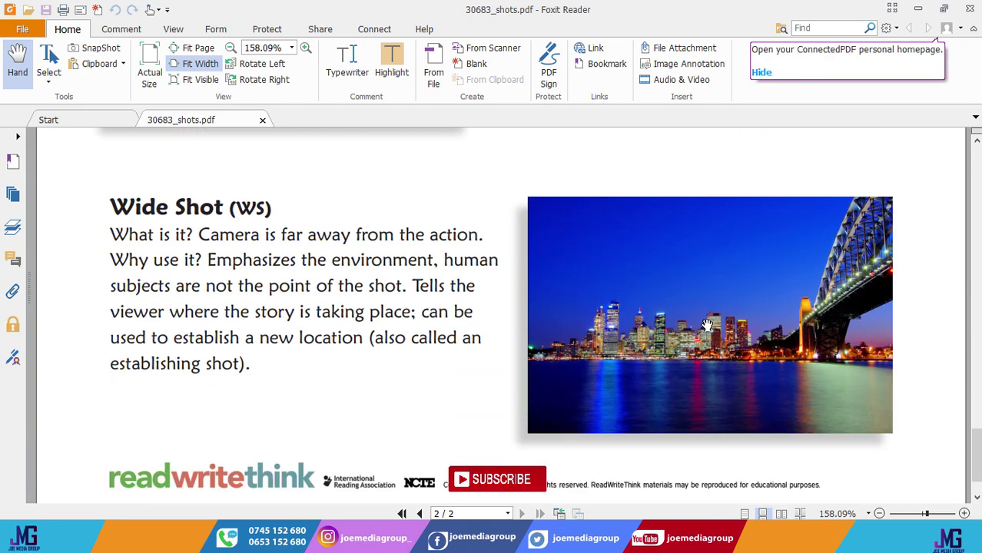
{"action": "scroll", "coordinate": [703, 307], "scroll_direction": "up", "scroll_amount": 5}
{"action": "scroll", "coordinate": [722, 288], "scroll_direction": "down", "scroll_amount": 3}
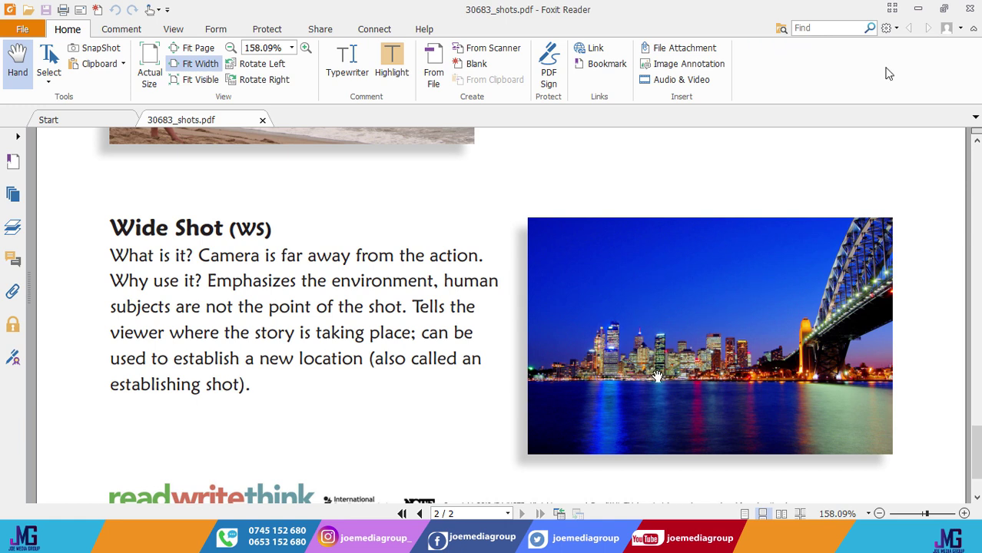
Close Foxit Reader and refresh the desktop four times from its context menu.
{"action": "left_click", "coordinate": [970, 8]}
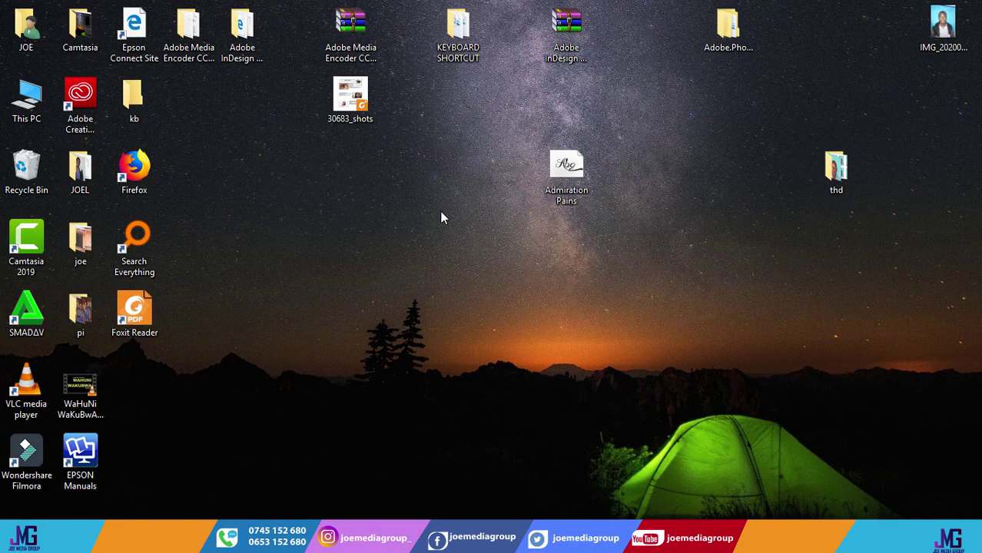
{"action": "right_click", "coordinate": [410, 197]}
{"action": "left_click", "coordinate": [442, 237]}
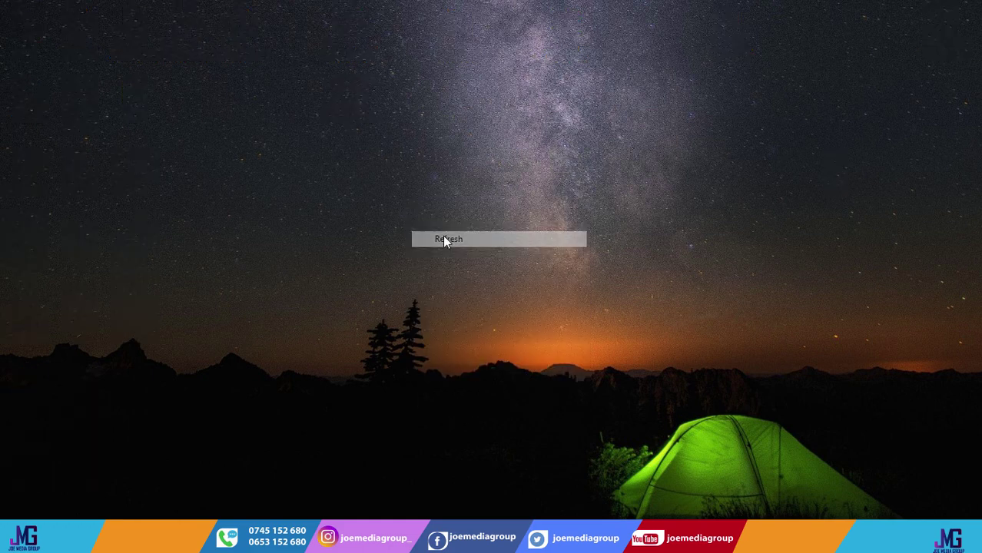
{"action": "right_click", "coordinate": [408, 204]}
{"action": "left_click", "coordinate": [445, 245]}
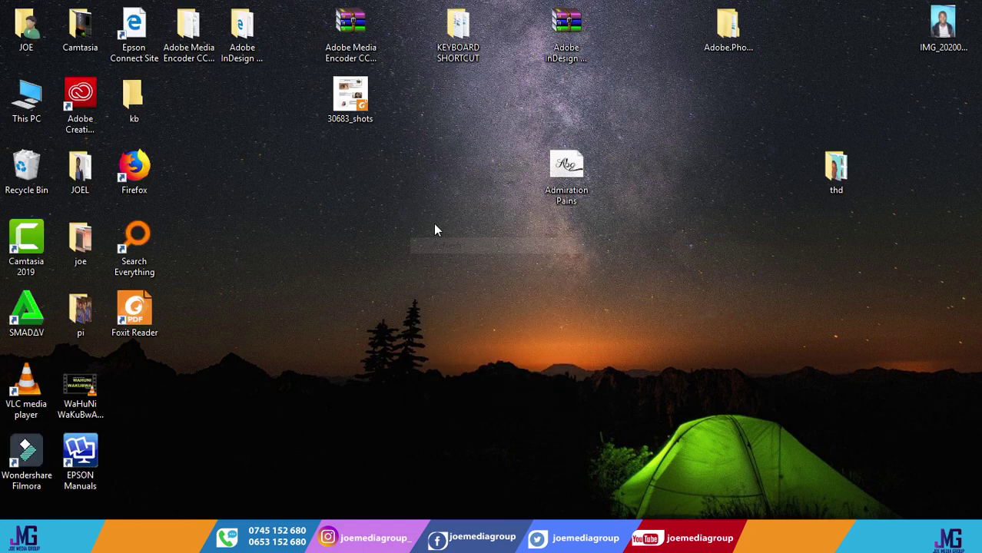
{"action": "right_click", "coordinate": [384, 162]}
{"action": "left_click", "coordinate": [441, 209]}
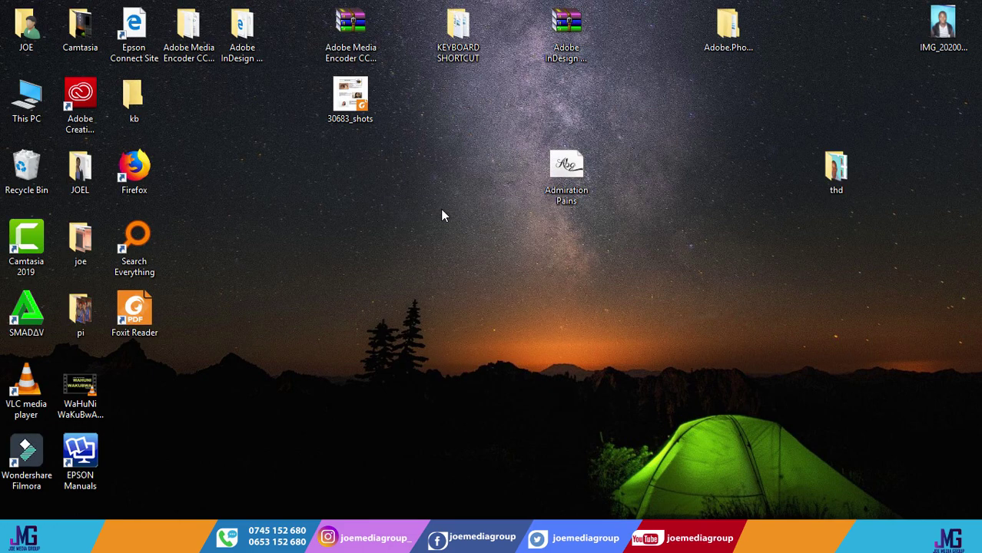
{"action": "right_click", "coordinate": [441, 214]}
{"action": "left_click", "coordinate": [453, 204]}
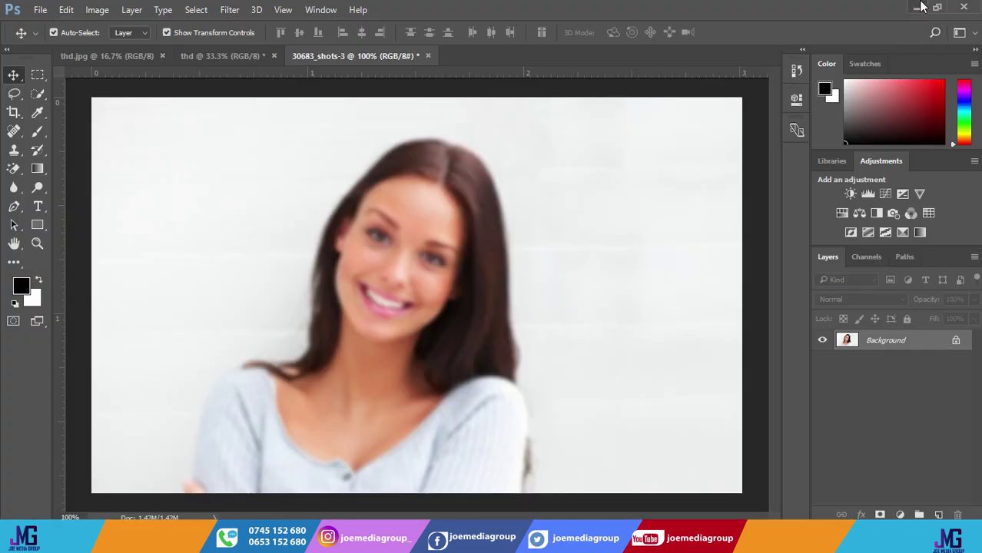
With Photoshop and the reader minimized, drag the 30683_shots PDF onto the Photoshop canvas.
{"action": "left_click", "coordinate": [919, 6]}
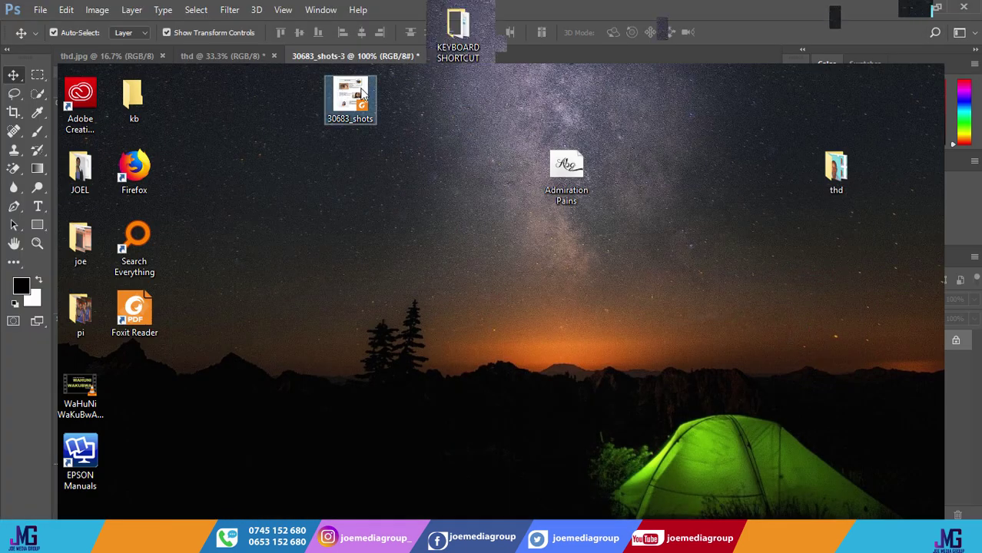
{"action": "double_click", "coordinate": [362, 94]}
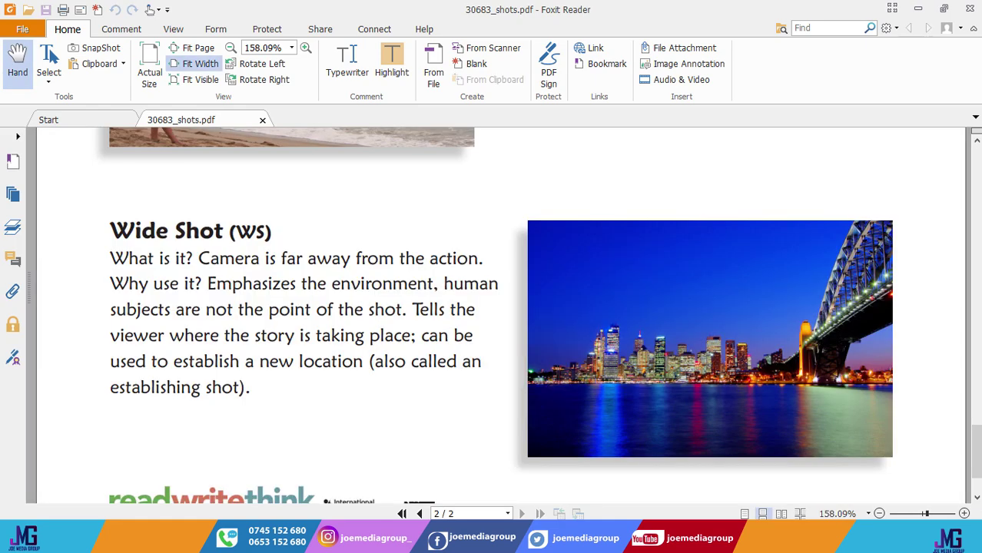
{"action": "left_click", "coordinate": [918, 7]}
{"action": "left_click_drag", "start_coordinate": [350, 116], "coordinate": [477, 458]}
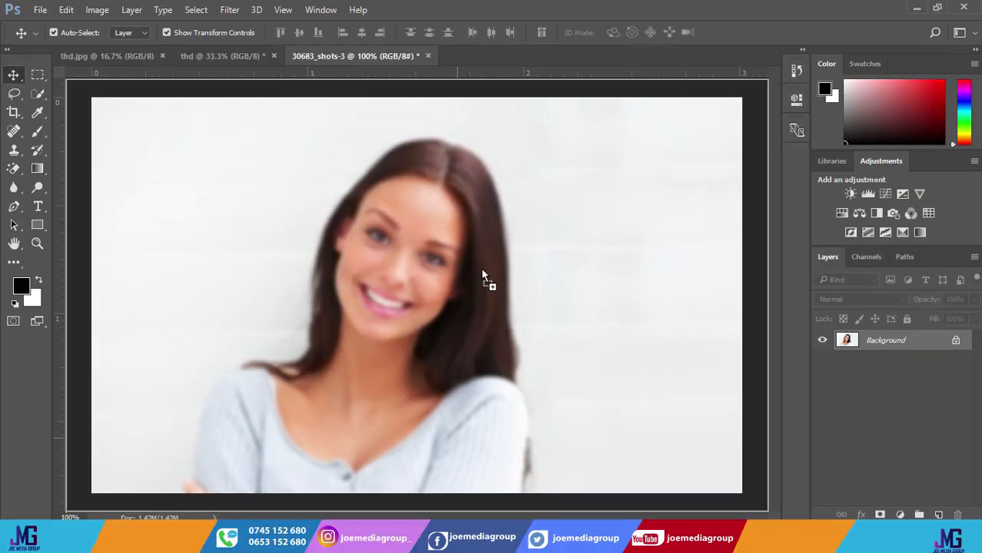
{"action": "mouse_move", "coordinate": [476, 459]}
{"action": "left_mouse_down"}
{"action": "mouse_move", "coordinate": [635, 52]}
{"action": "mouse_move", "coordinate": [614, 62]}
{"action": "left_mouse_up"}
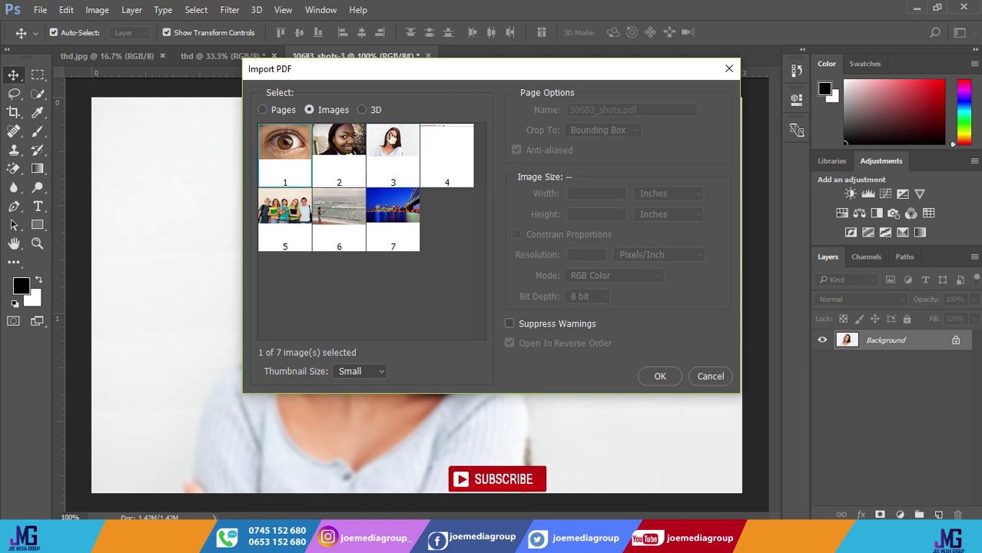
Import image 3, the smiling woman, then close that document without saving.
{"action": "double_click", "coordinate": [392, 169]}
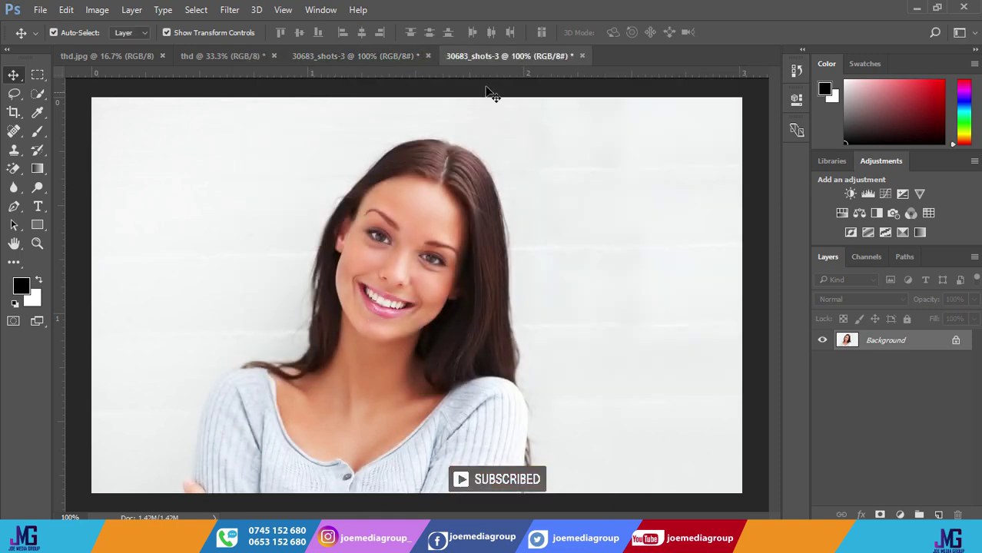
{"action": "left_click", "coordinate": [582, 56]}
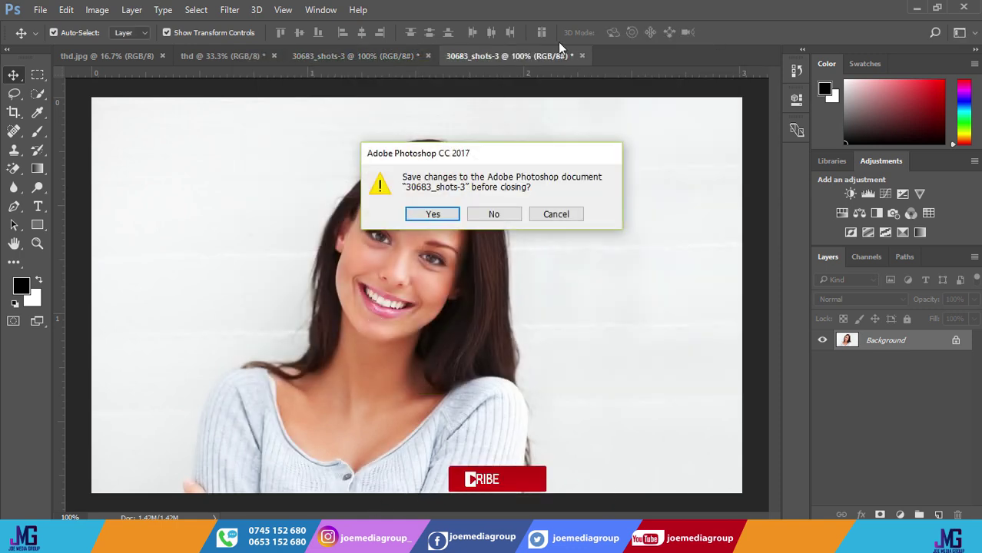
{"action": "left_click", "coordinate": [492, 213]}
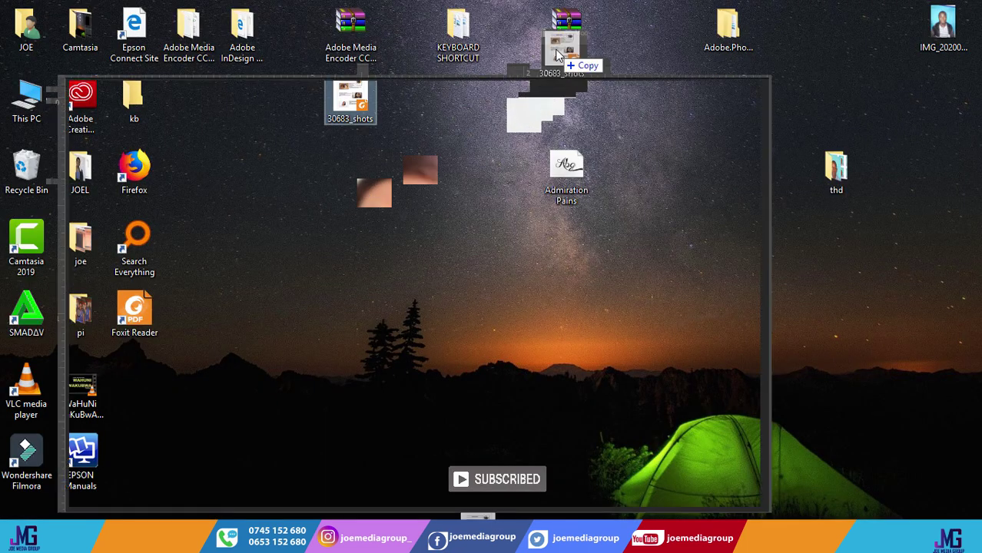
Drop the PDF onto Photoshop again and preview its two pages in Import PDF.
{"action": "left_click_drag", "start_coordinate": [411, 163], "coordinate": [553, 57]}
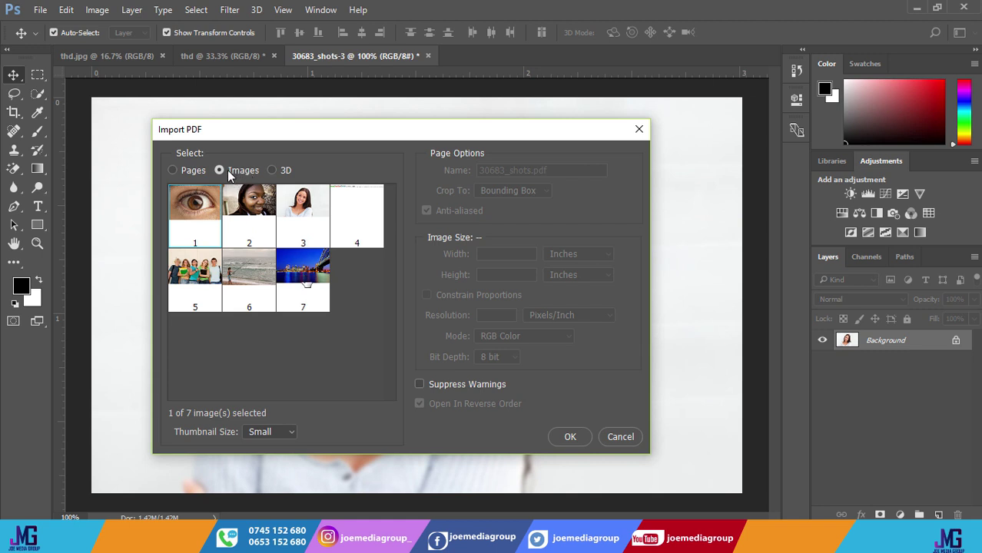
{"action": "left_click", "coordinate": [175, 170]}
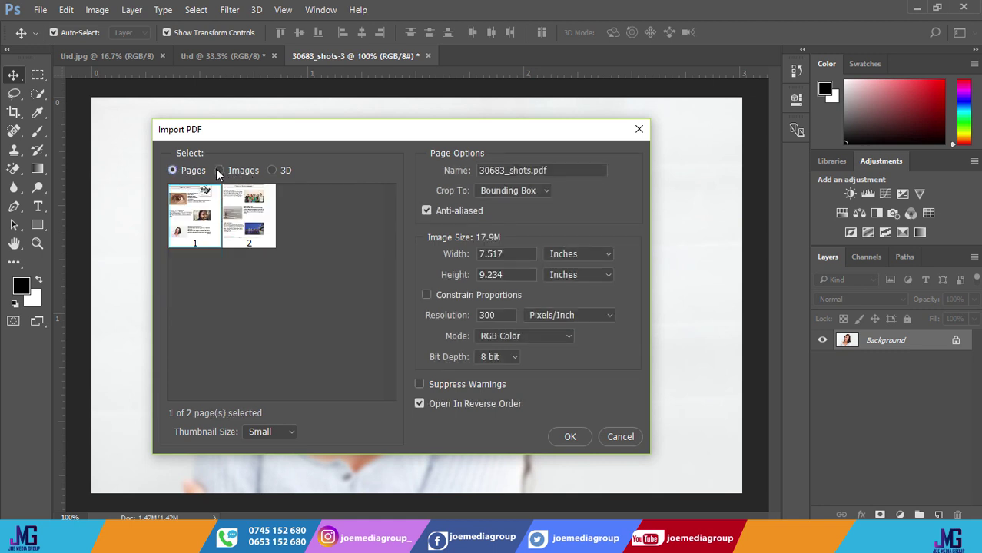
{"action": "left_click", "coordinate": [218, 170]}
{"action": "left_click", "coordinate": [172, 170]}
Check the Images and 3D options, then open the seventh image, the night skyline.
{"action": "left_click", "coordinate": [222, 171]}
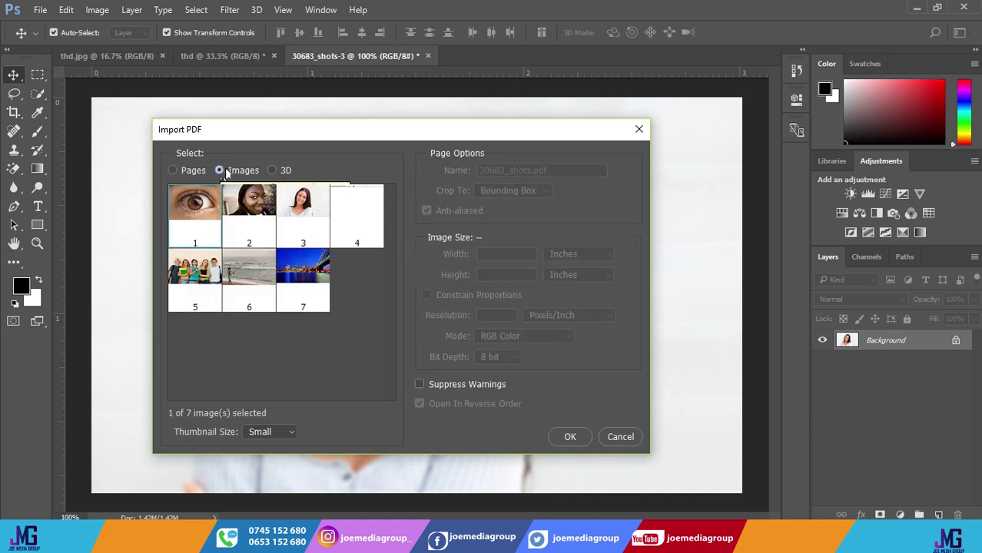
{"action": "left_click", "coordinate": [273, 170]}
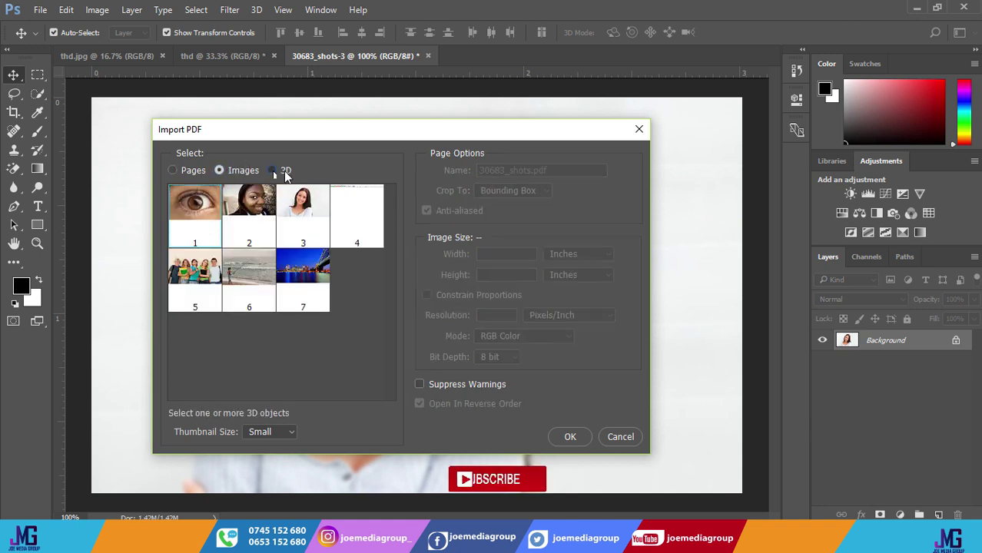
{"action": "left_click", "coordinate": [283, 177]}
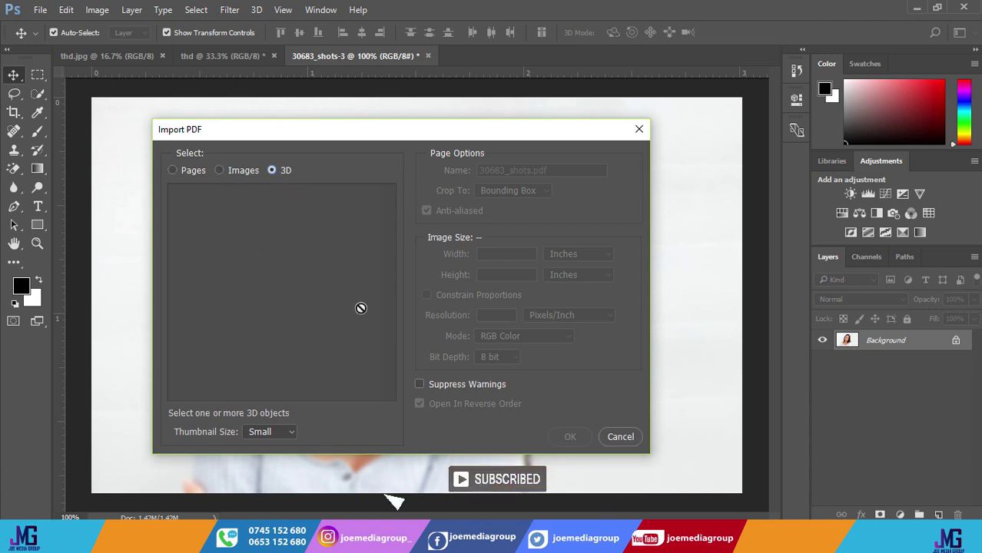
{"action": "left_click", "coordinate": [239, 172]}
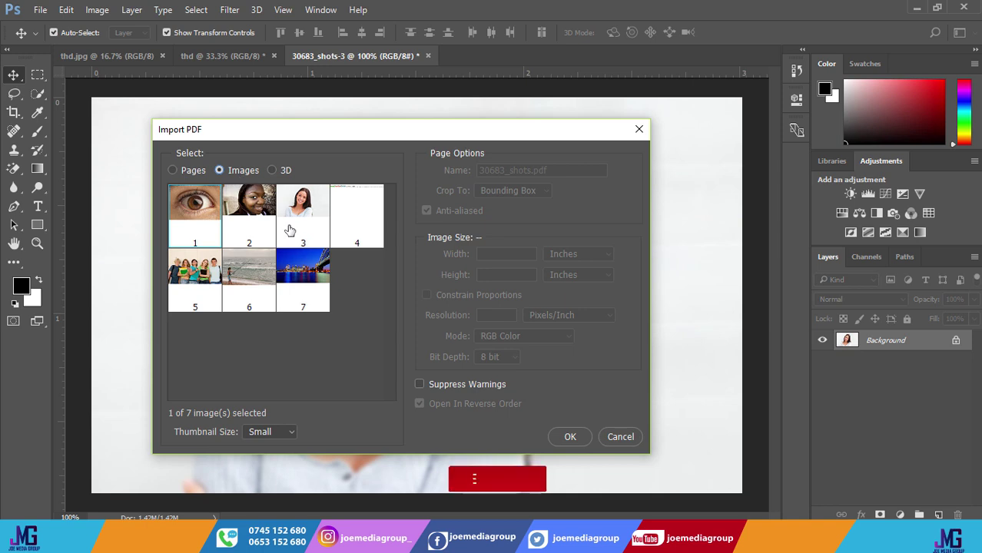
{"action": "left_click", "coordinate": [302, 266]}
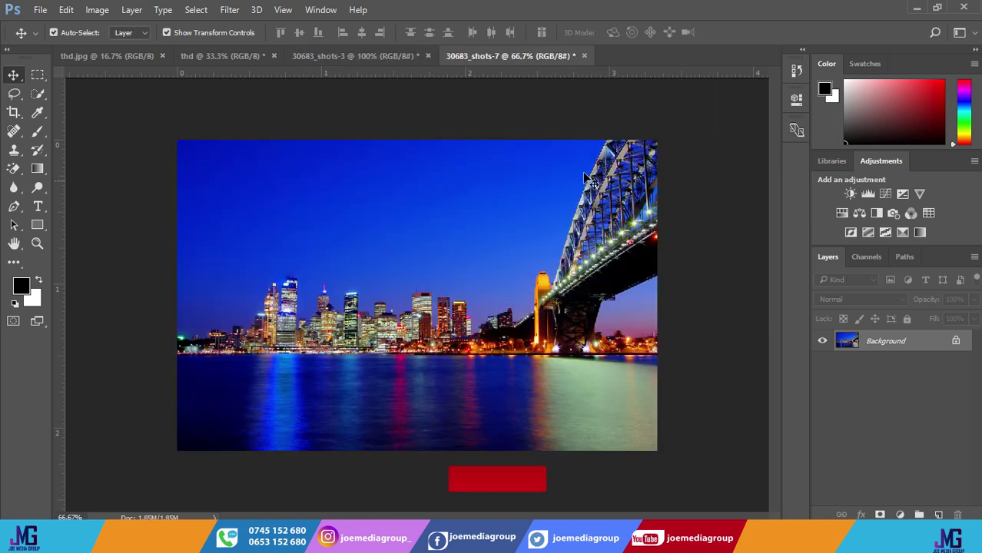
Save the skyline as a quality-12 JPEG in Documents\Camtasia, then minimize Photoshop.
{"action": "left_click", "coordinate": [42, 9]}
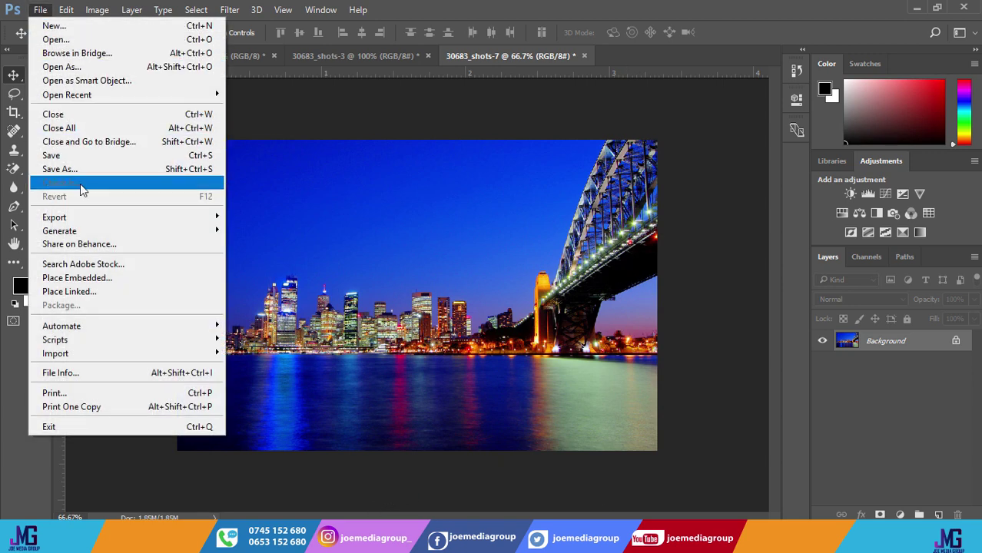
{"action": "key", "text": "Escape"}
{"action": "key", "text": "ctrl+shift+s"}
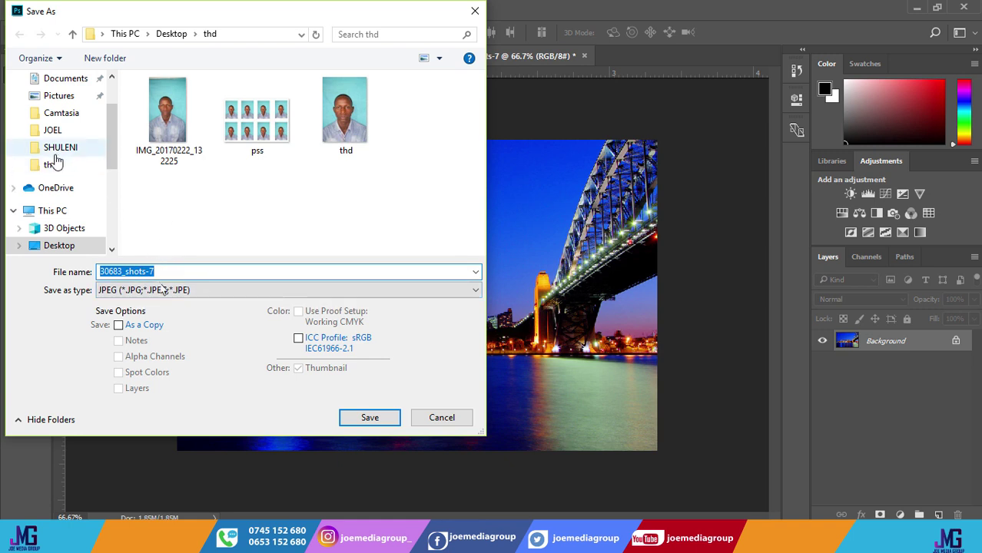
{"action": "left_click", "coordinate": [61, 113]}
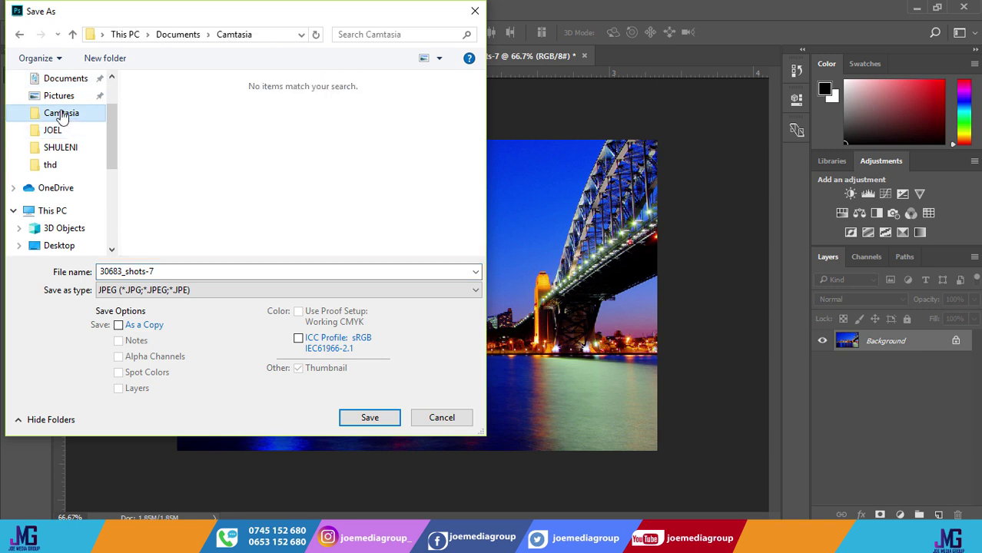
{"action": "left_click", "coordinate": [166, 272]}
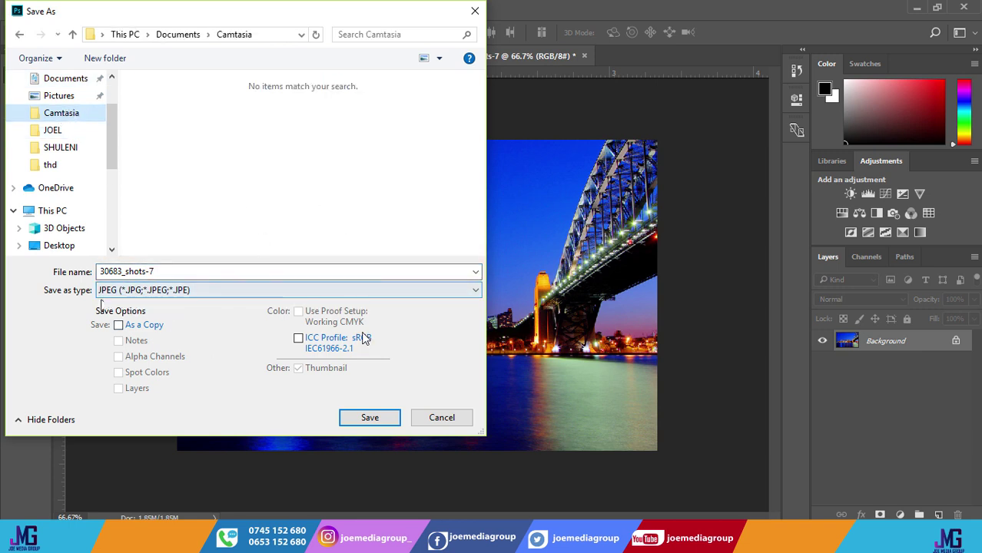
{"action": "double_click", "coordinate": [194, 270]}
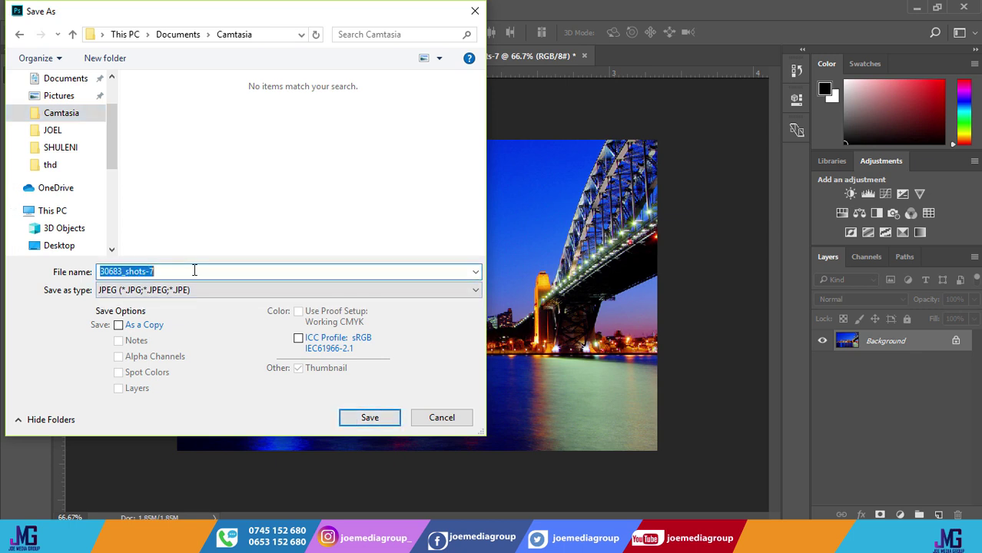
{"action": "type", "text": "3"}
{"action": "left_click", "coordinate": [369, 417]}
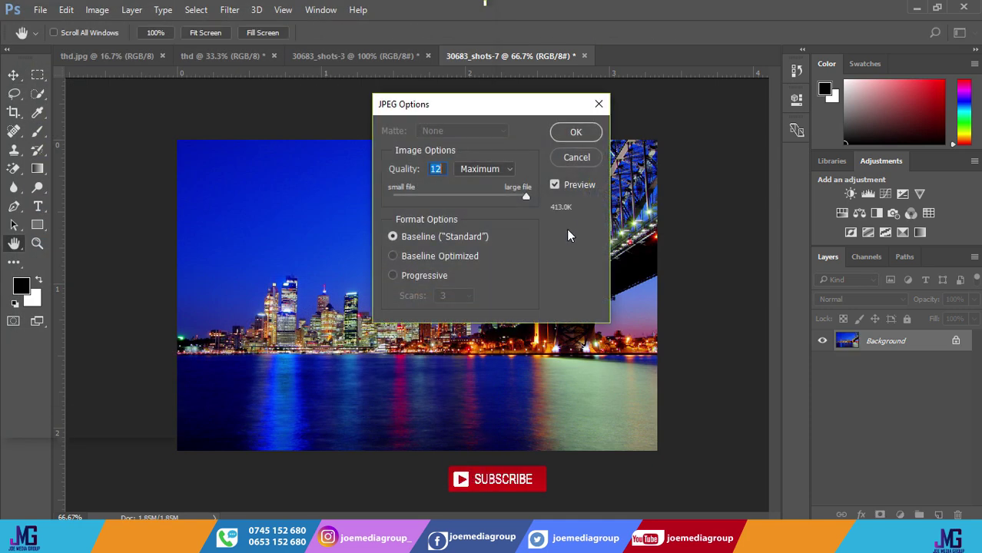
{"action": "left_click", "coordinate": [577, 133]}
{"action": "left_click", "coordinate": [916, 7]}
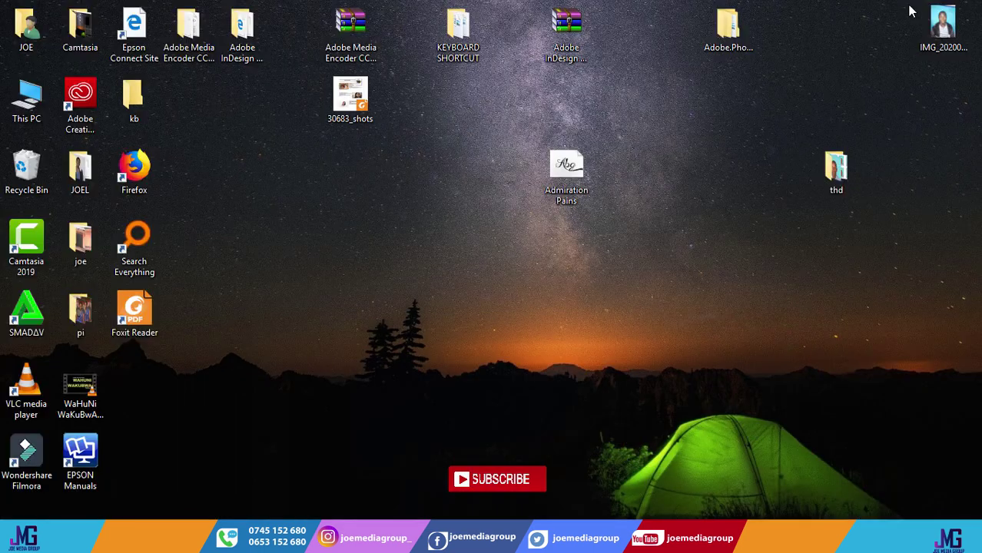
Browse This PC > Documents > Camtasia and preview 7.jpg in Photos, then close it.
{"action": "double_click", "coordinate": [29, 98]}
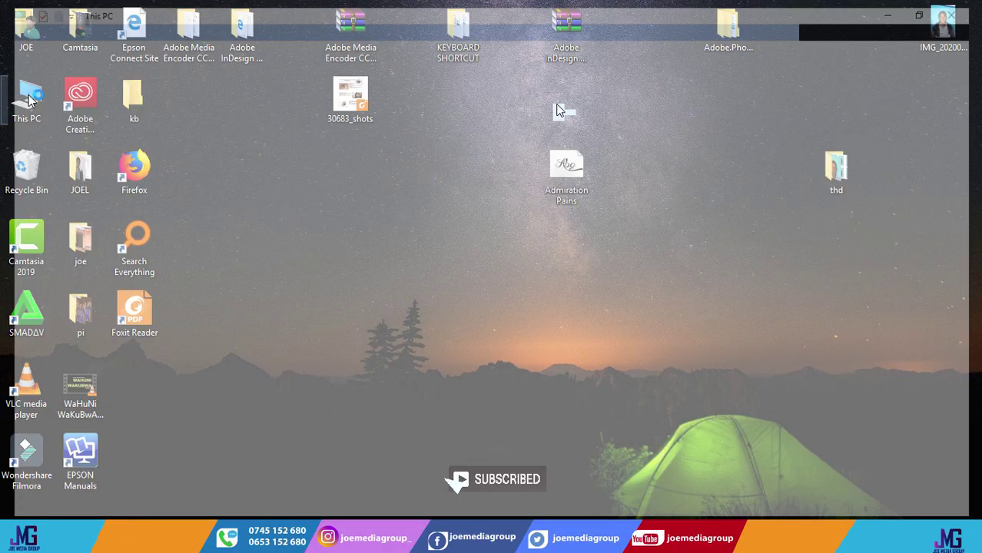
{"action": "double_click", "coordinate": [538, 106]}
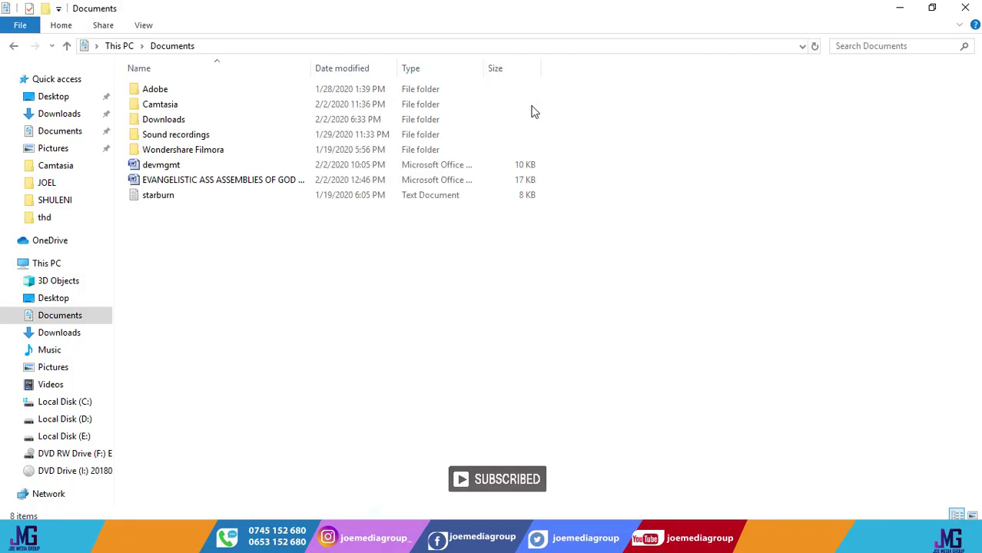
{"action": "double_click", "coordinate": [230, 106]}
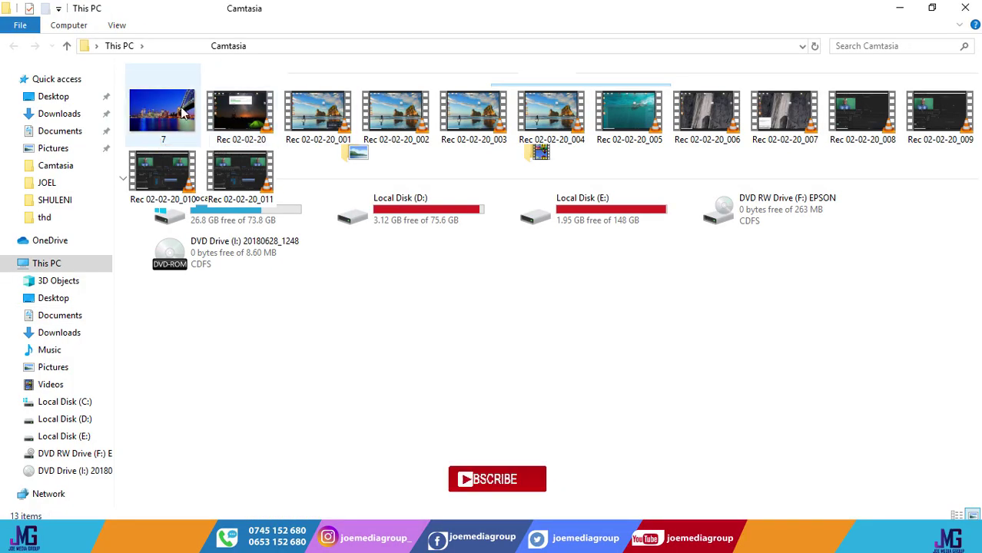
{"action": "double_click", "coordinate": [232, 115]}
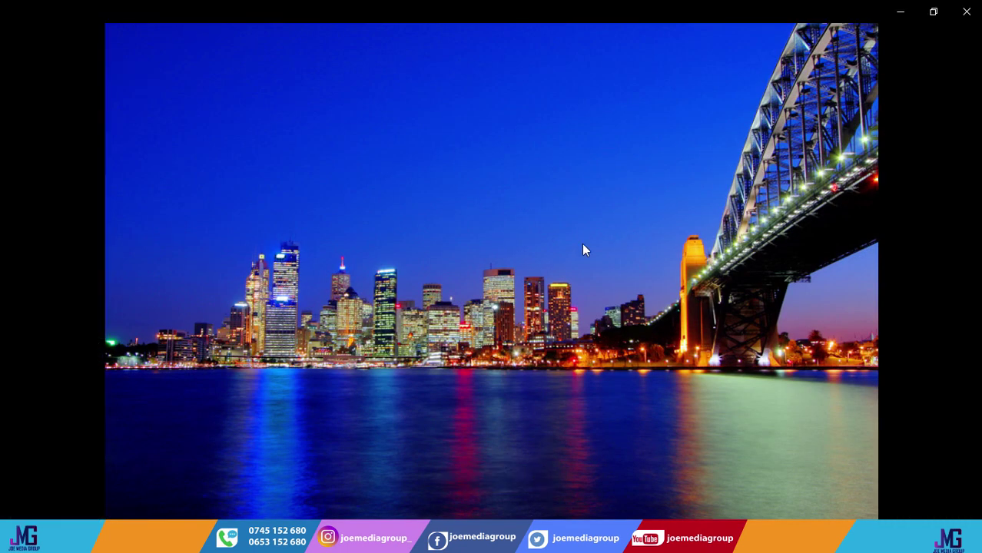
{"action": "mouse_move", "coordinate": [492, 11]}
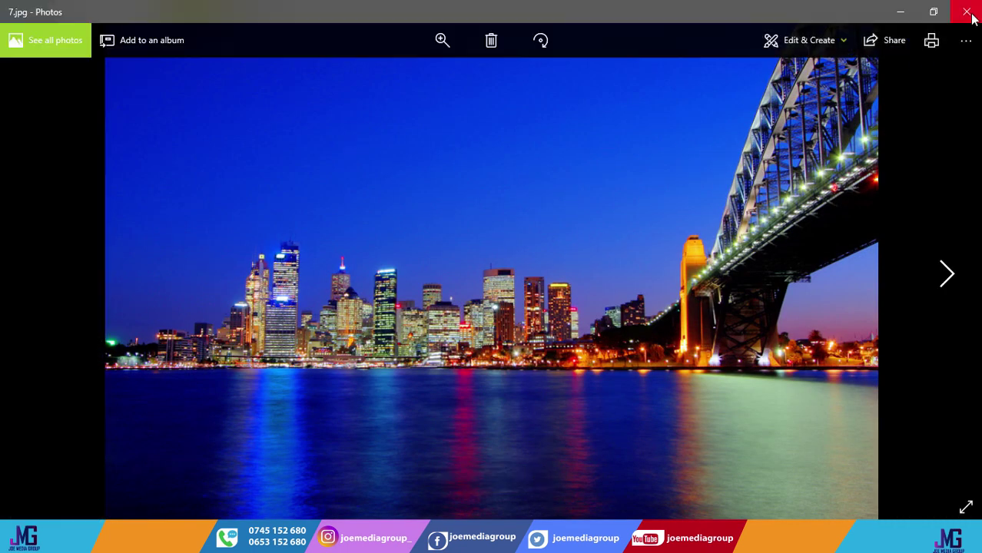
{"action": "left_click", "coordinate": [970, 17]}
Refresh the Camtasia folder listing from its context menu.
{"action": "right_click", "coordinate": [439, 178]}
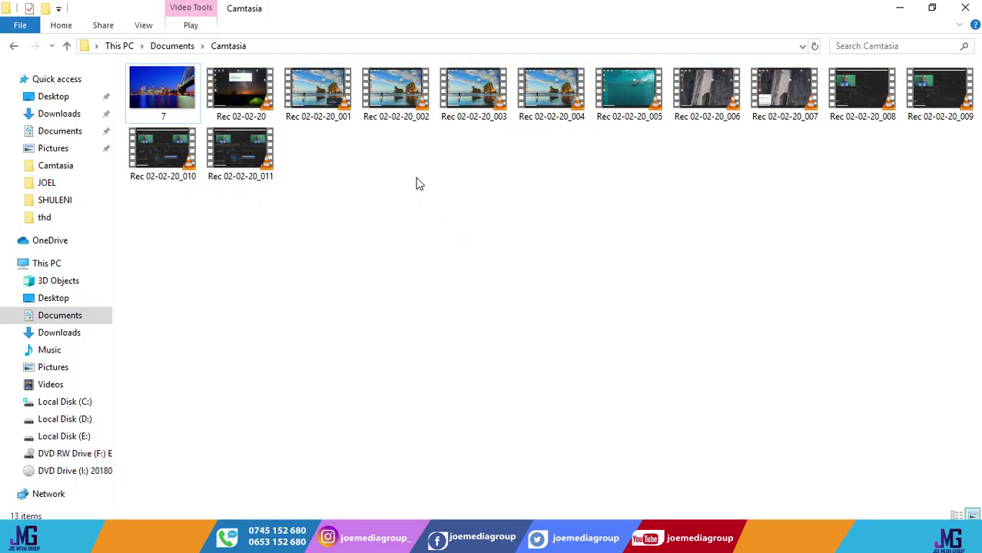
{"action": "right_click", "coordinate": [416, 182]}
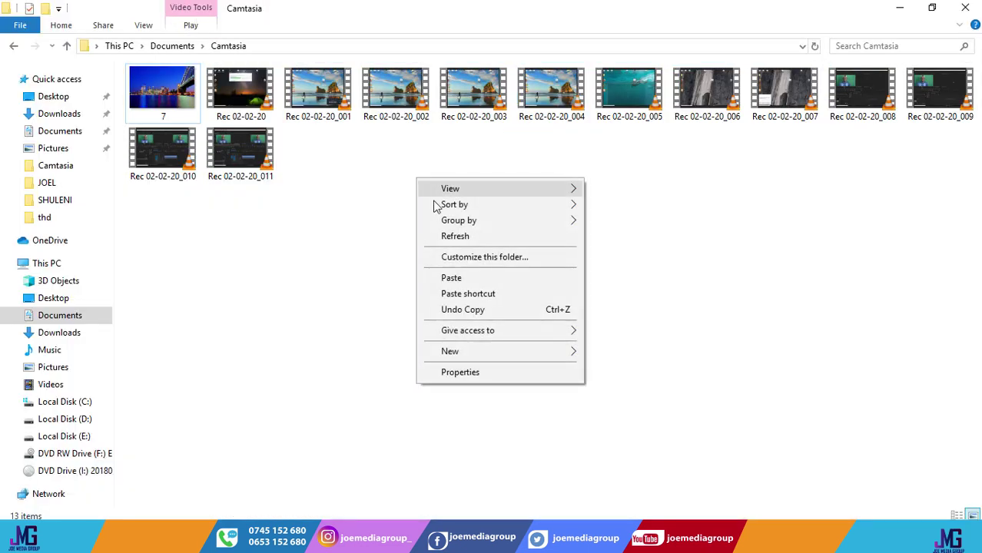
{"action": "left_click", "coordinate": [469, 238]}
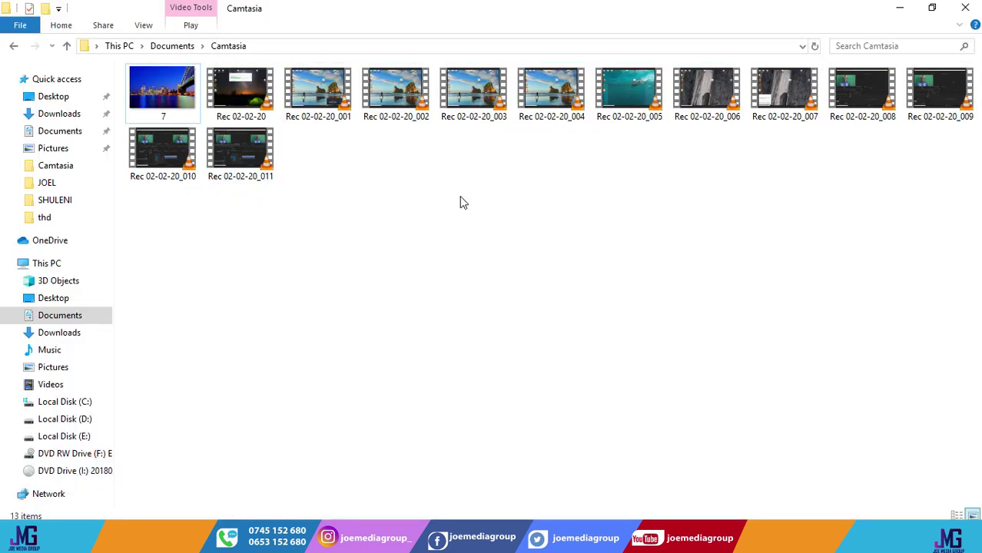